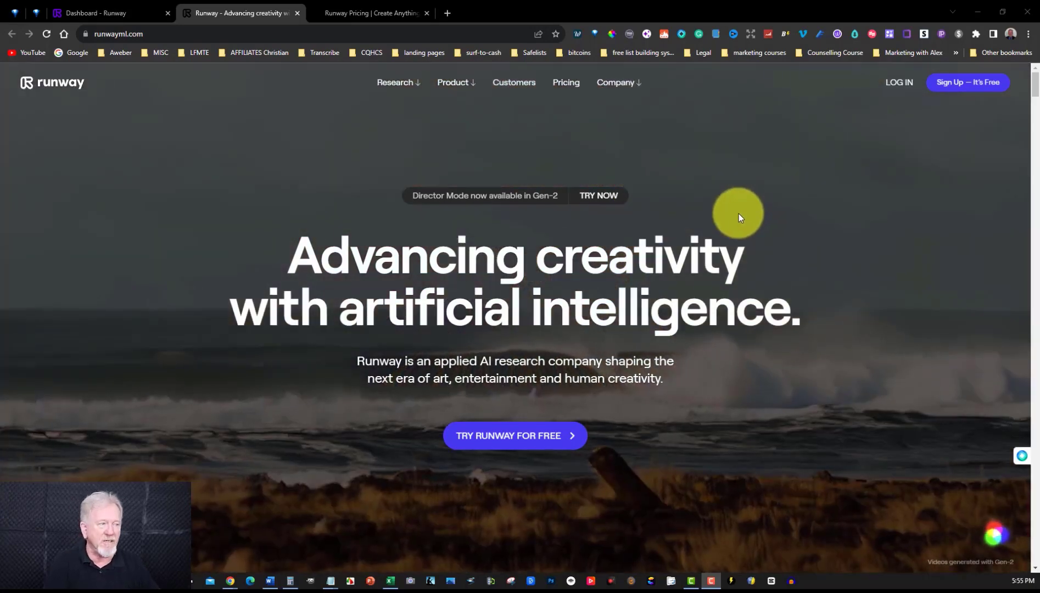
- Scroll the homepage past Research Highlights and Gen-2 down to the Generate Videos tools
scroll(739, 215, "down", 3)
scroll(739, 215, "down", 3)
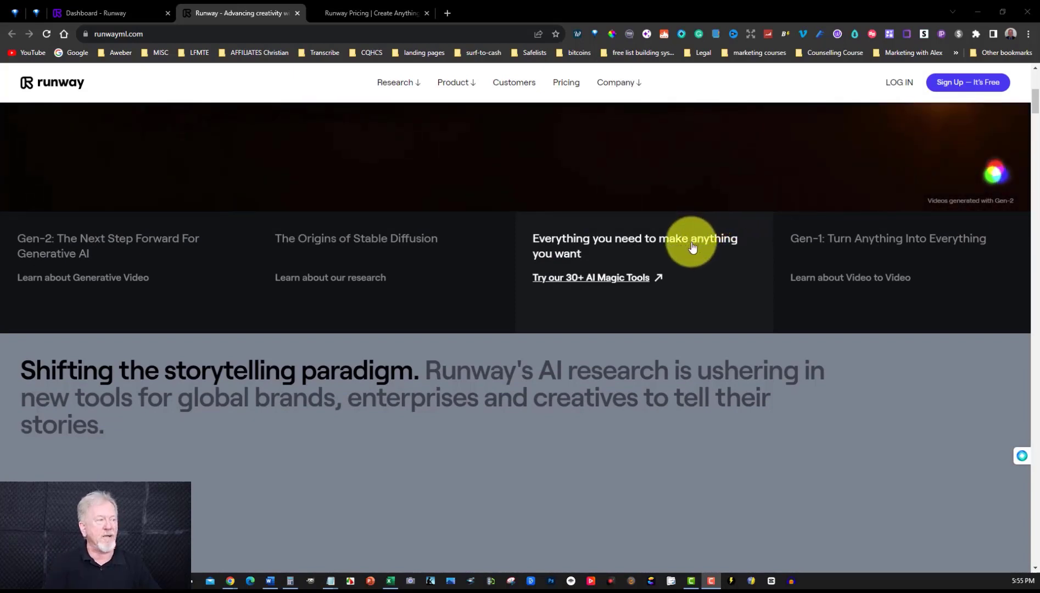
scroll(690, 241, "down", 10)
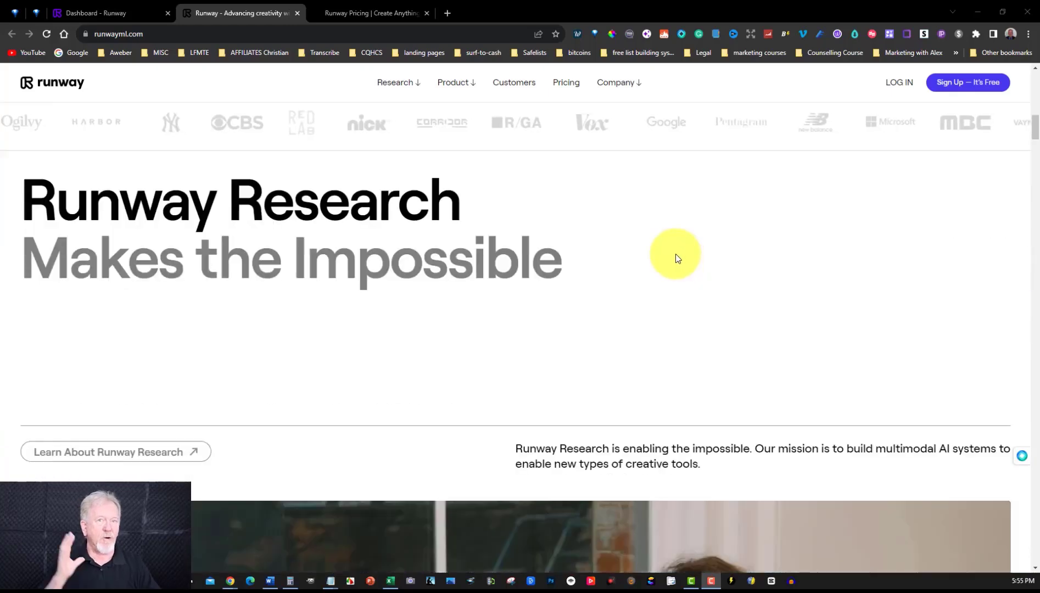
scroll(676, 254, "down", 4)
scroll(601, 244, "down", 11)
scroll(601, 244, "down", 15)
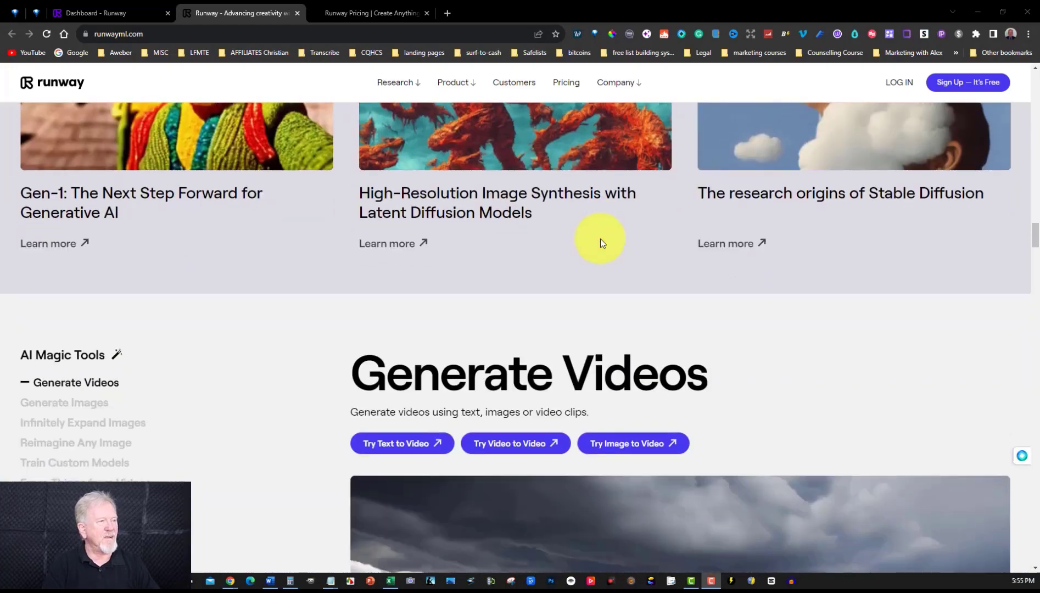
scroll(601, 243, "up", 5)
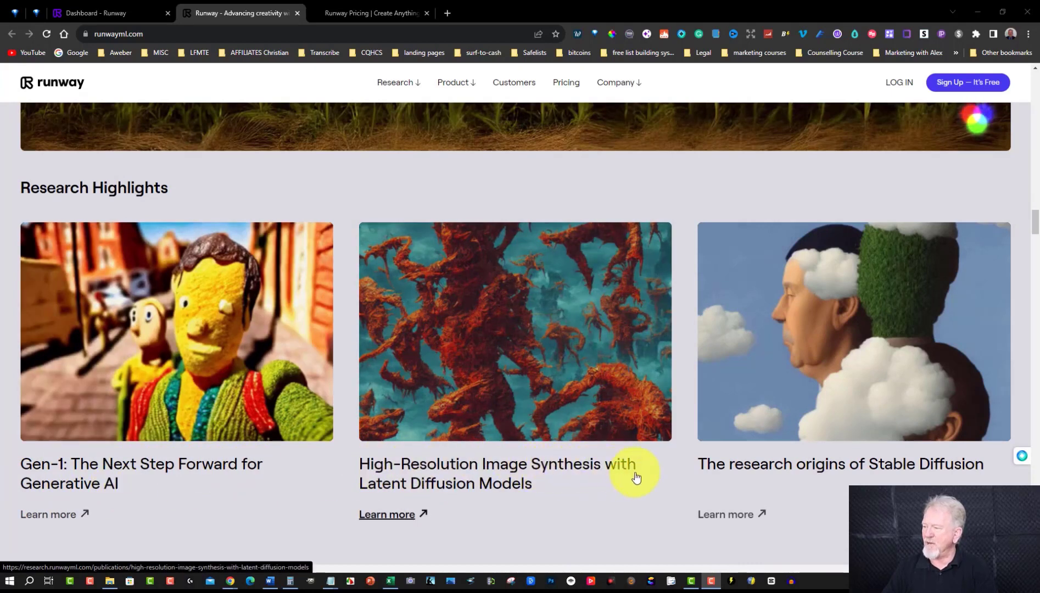
scroll(521, 439, "down", 1)
scroll(517, 430, "down", 2)
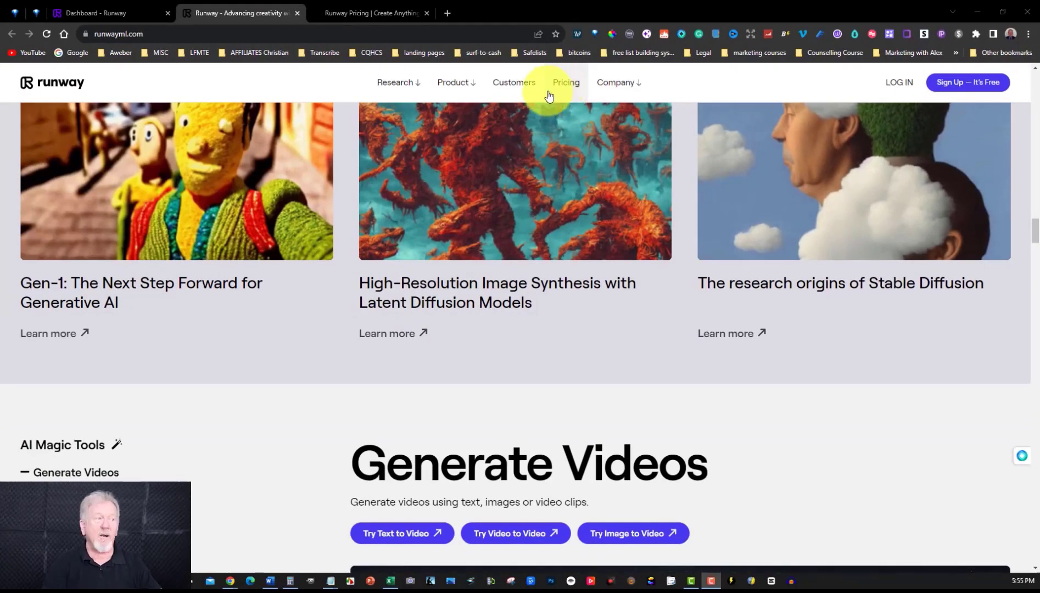
- On the pricing page, highlight the Free plan's 125 credits and Standard's 625 credits/month
left_click(385, 12)
scroll(570, 240, "down", 2)
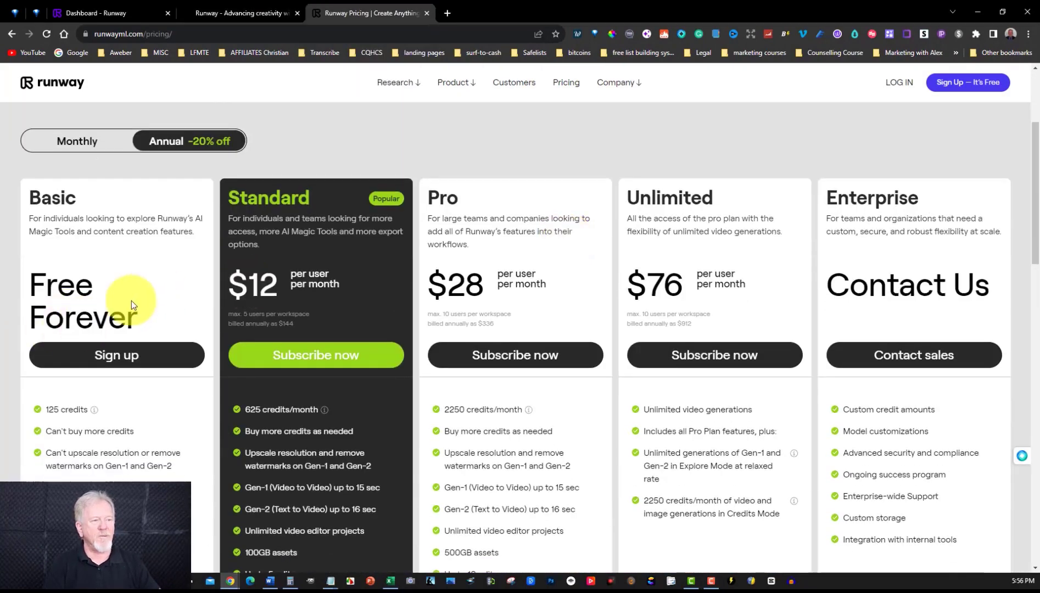
scroll(101, 286, "down", 3)
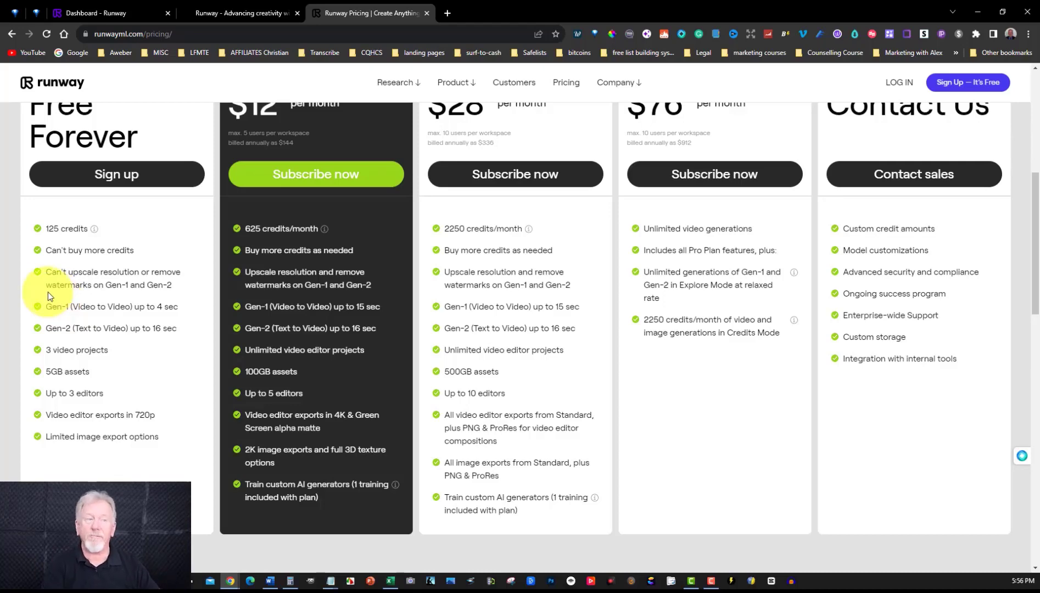
scroll(266, 242, "up", 3)
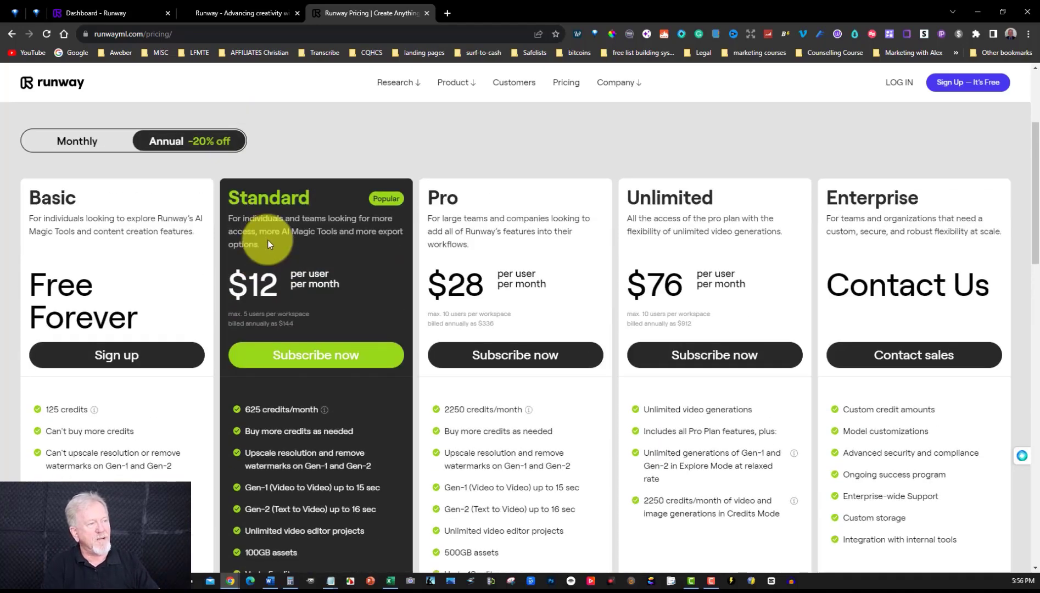
scroll(276, 234, "down", 2)
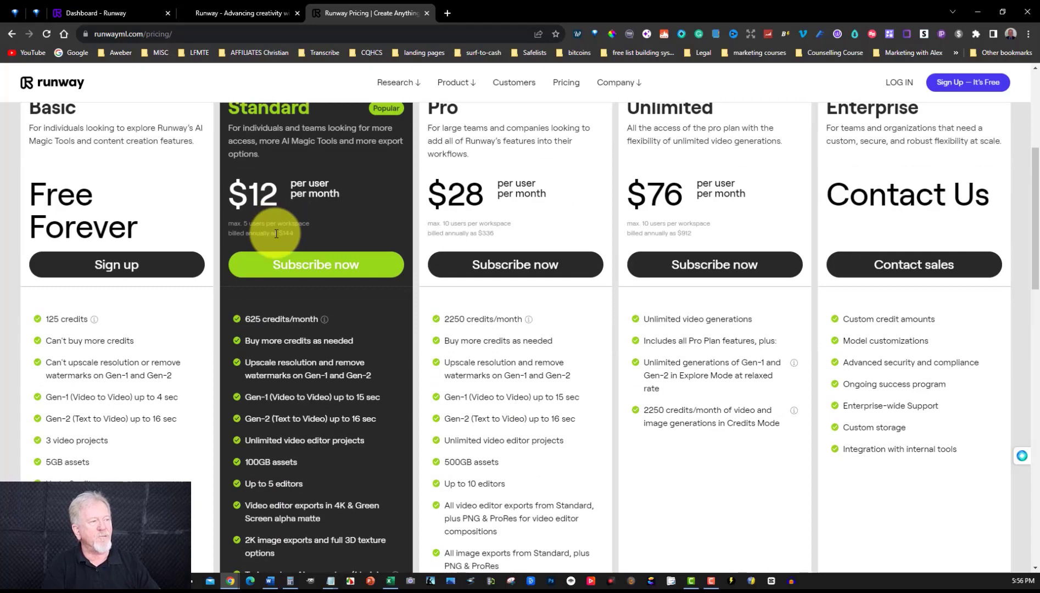
scroll(305, 237, "down", 2)
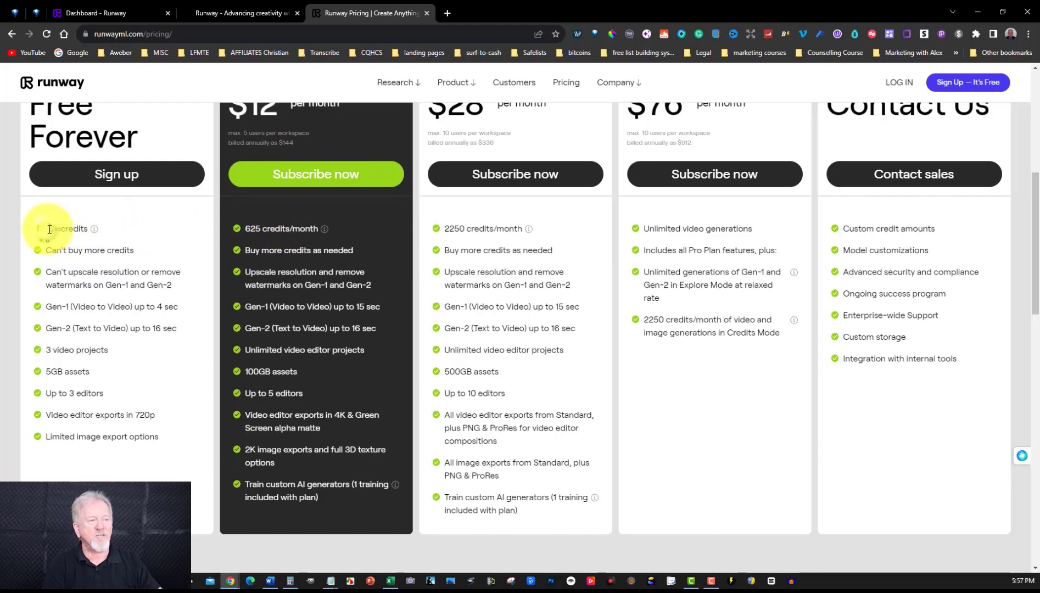
left_click_drag(50, 229, 88, 231)
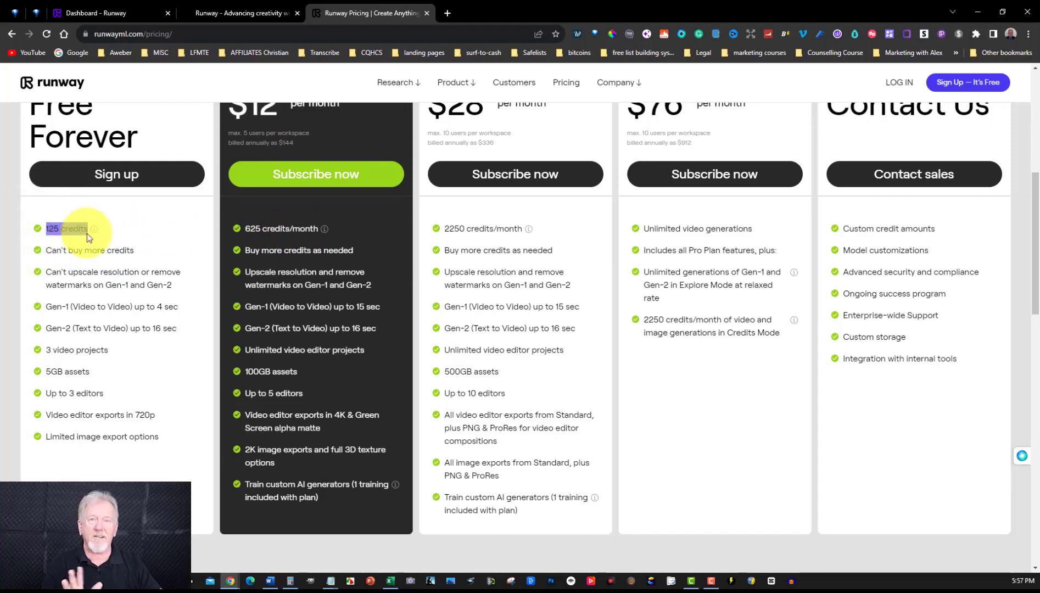
left_click_drag(246, 229, 347, 233)
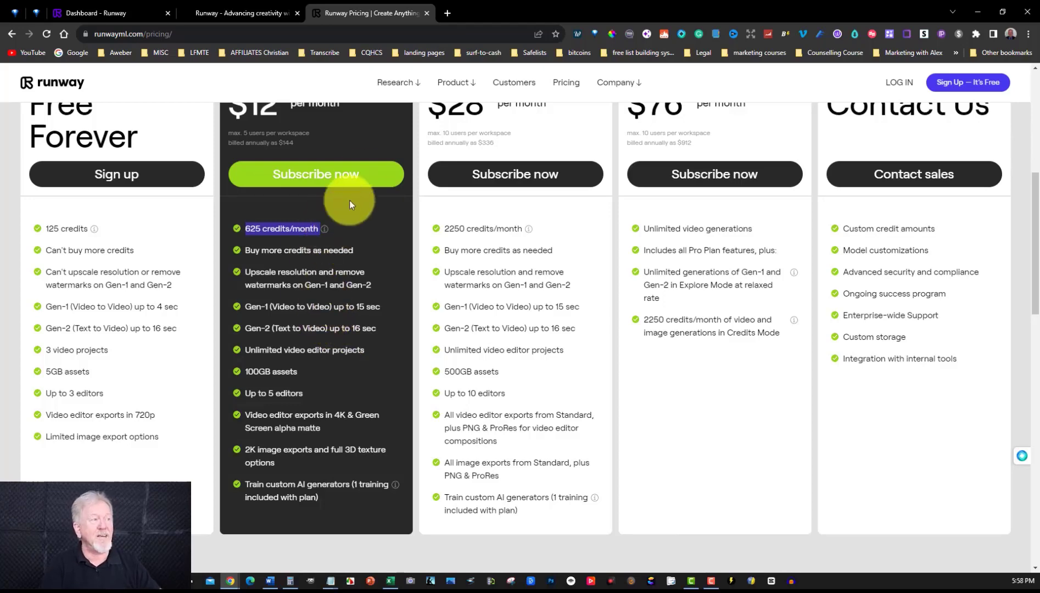
- Open Text/Image to Video from the dashboard's Popular AI Magic Tools and dismiss the Welcome to Gen-2 tour
left_click(139, 10)
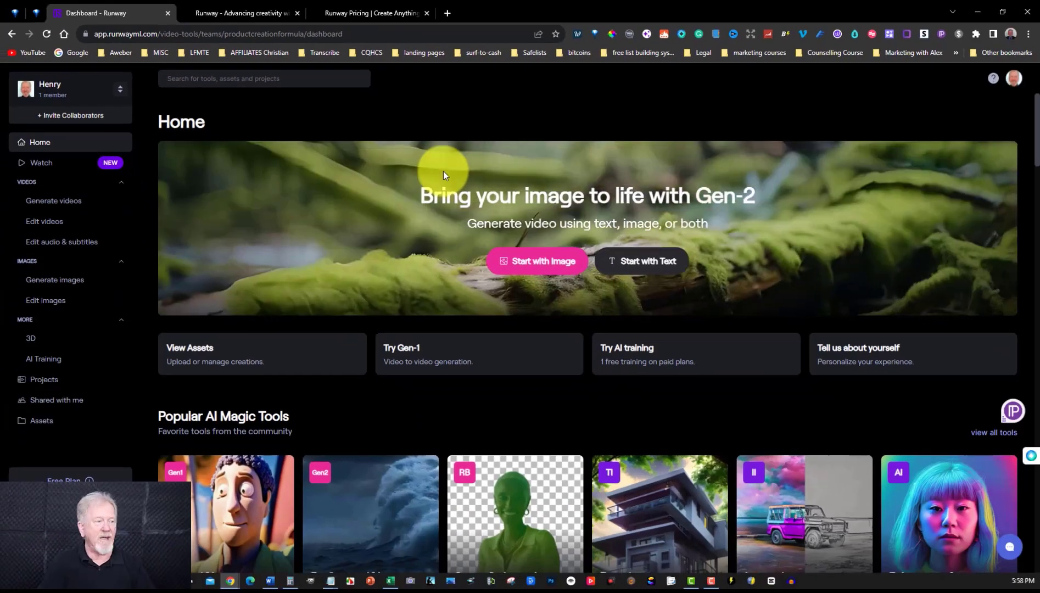
scroll(443, 171, "down", 3)
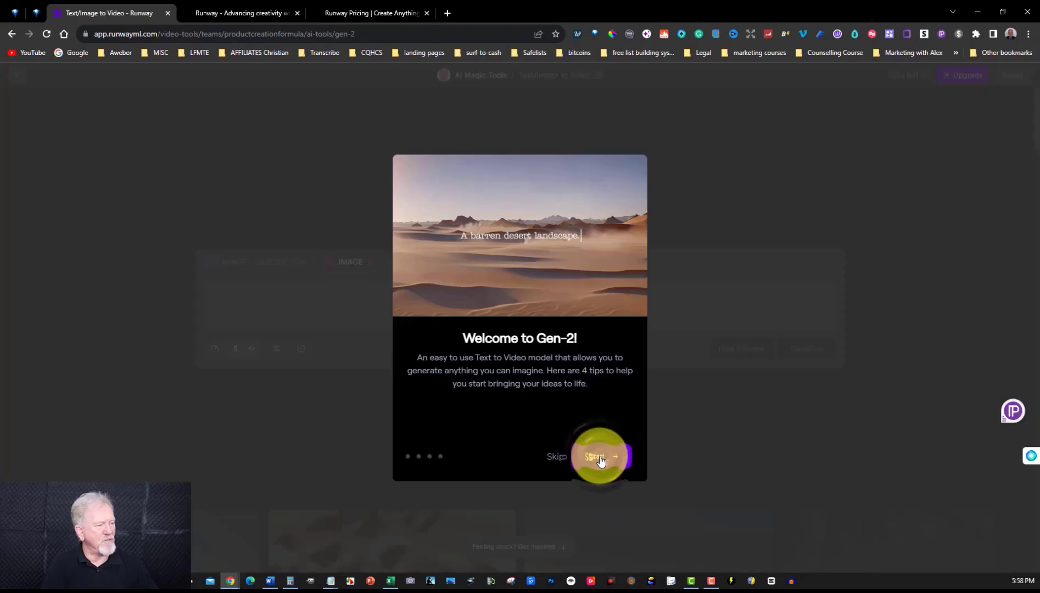
left_click(555, 458)
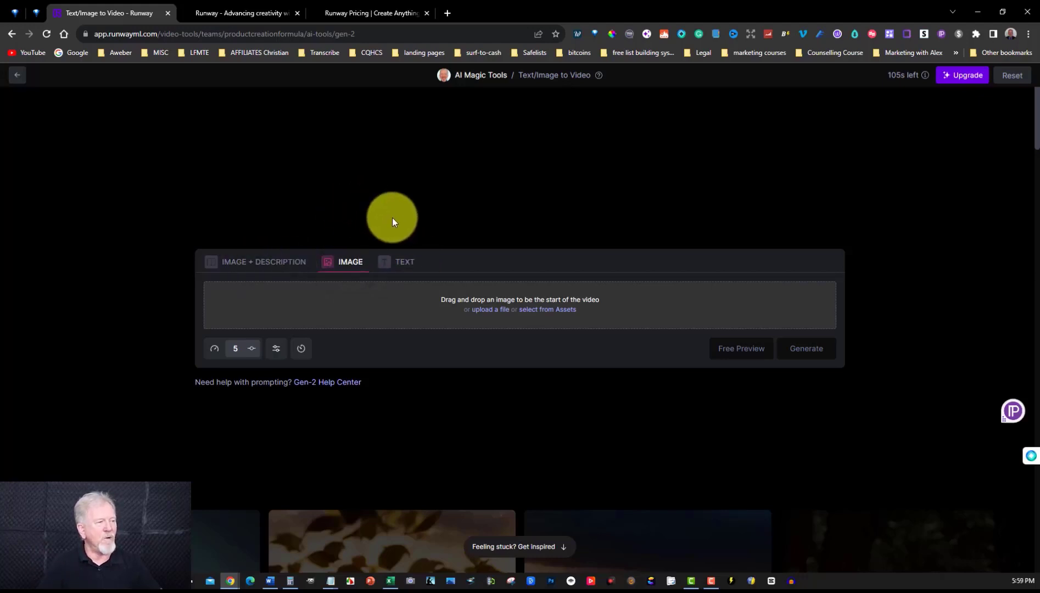
- Switch Gen-2 to TEXT mode and paste the prompt about human-looking androids raiding a hilltop castle
left_click(405, 264)
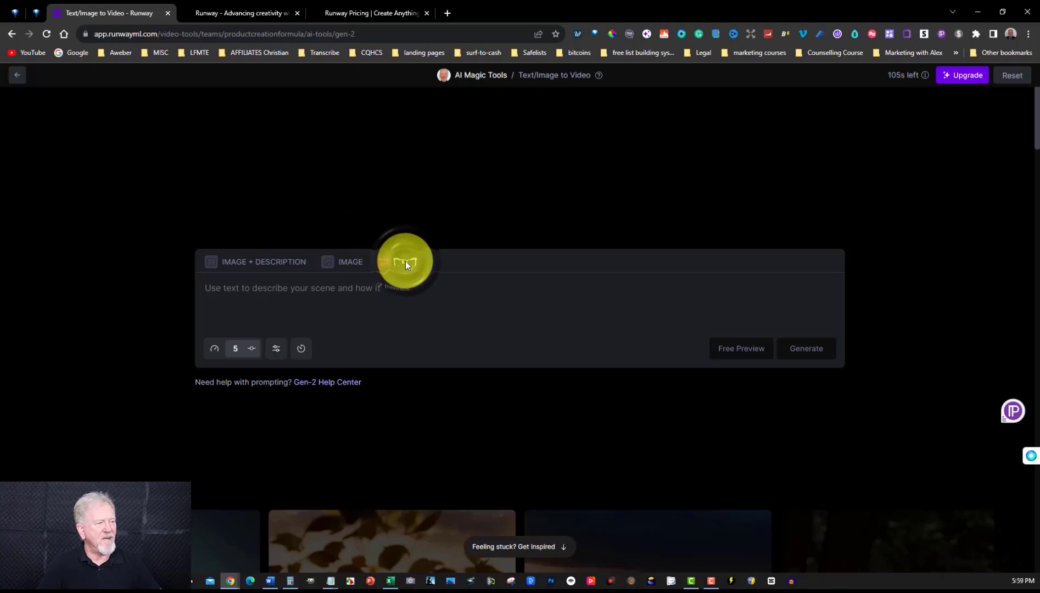
left_click(208, 288)
key("alt+Tab")
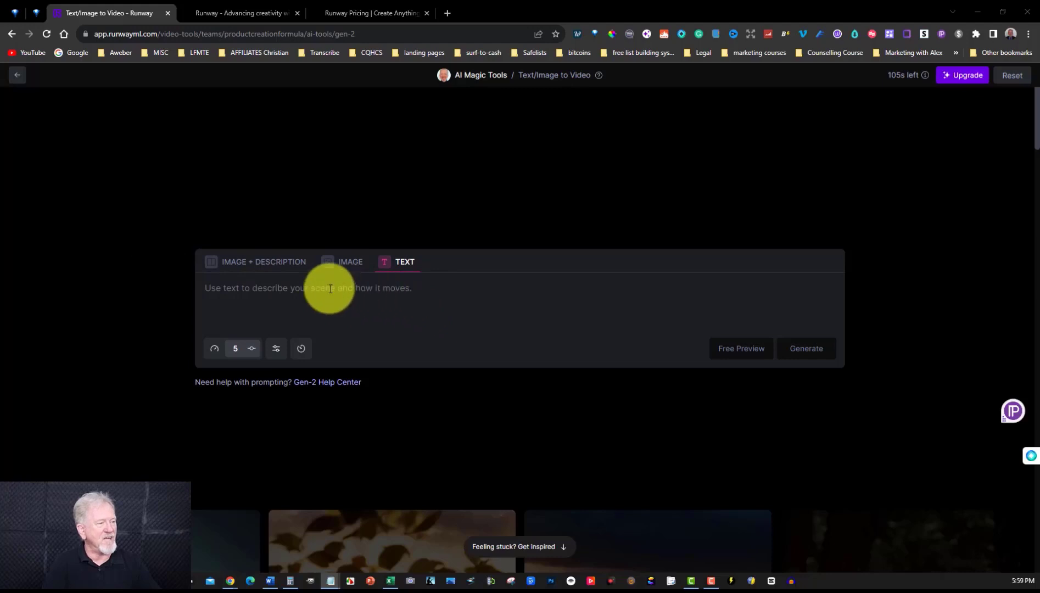
left_click(330, 287)
type("An army of human looking androids marching towads a castle on a hill to raid it.")
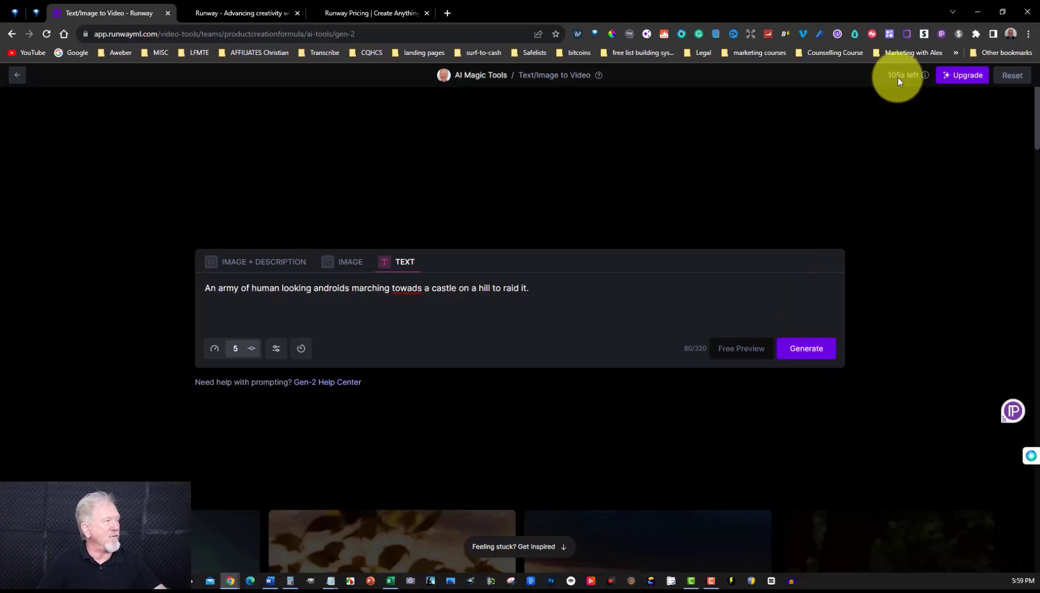
mouse_move(900, 77)
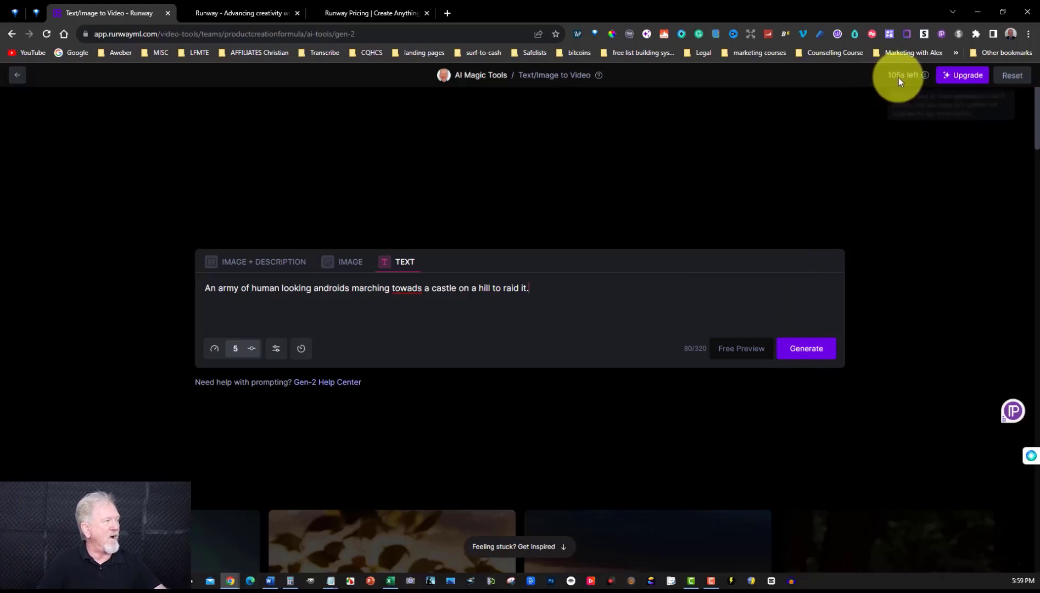
- Generate the 4-second android army video, then play it and pause near the start
left_click(802, 350)
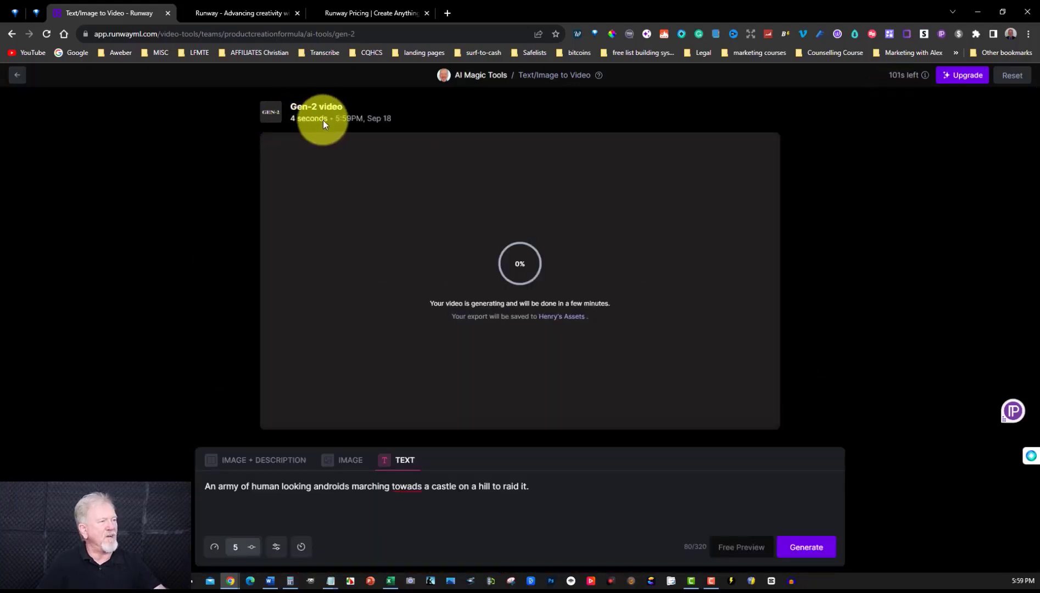
mouse_move(895, 80)
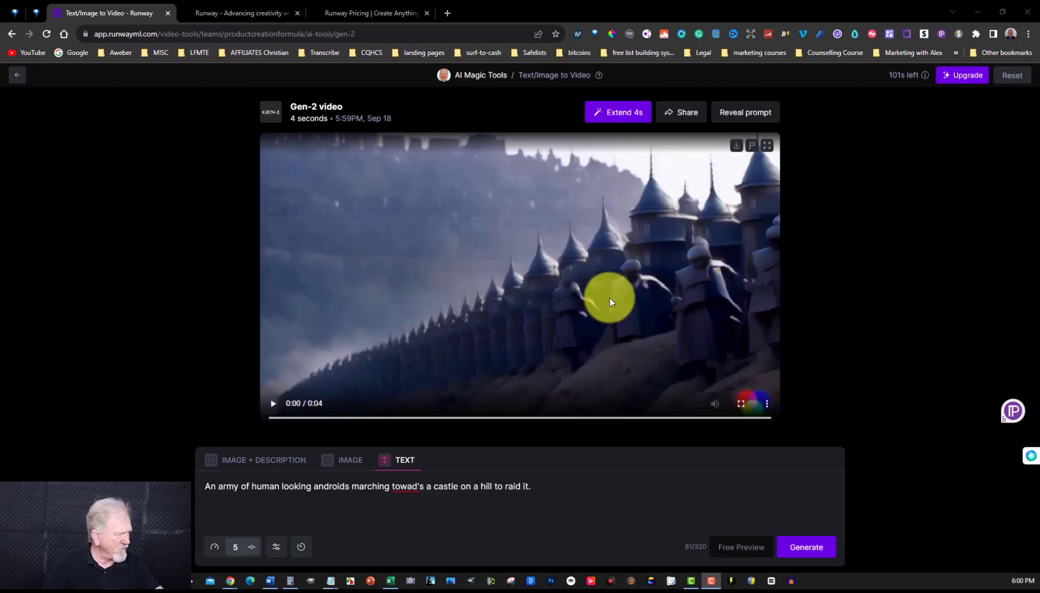
left_click(273, 409)
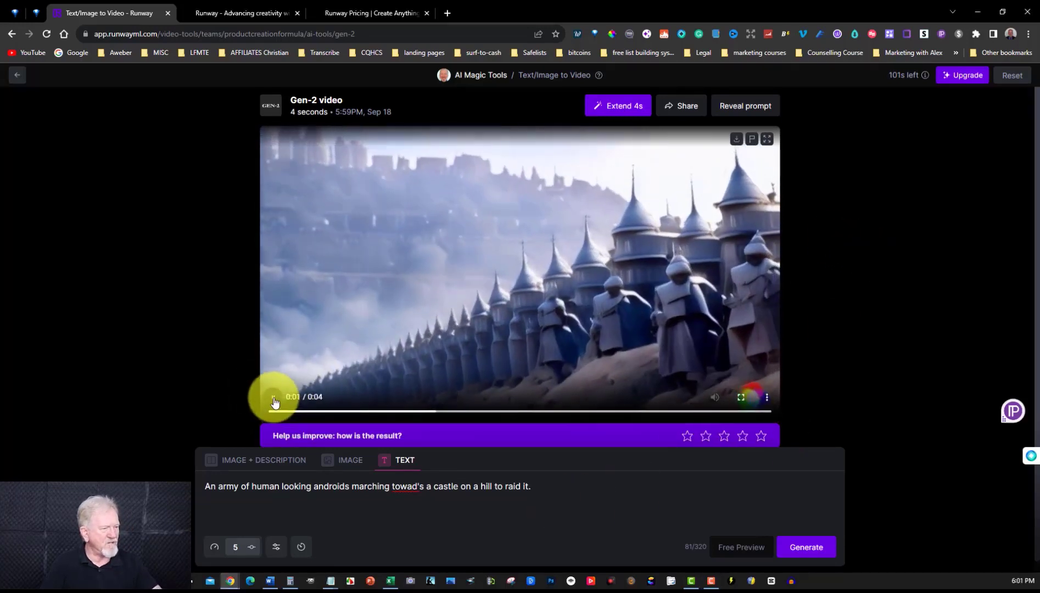
left_click(275, 400)
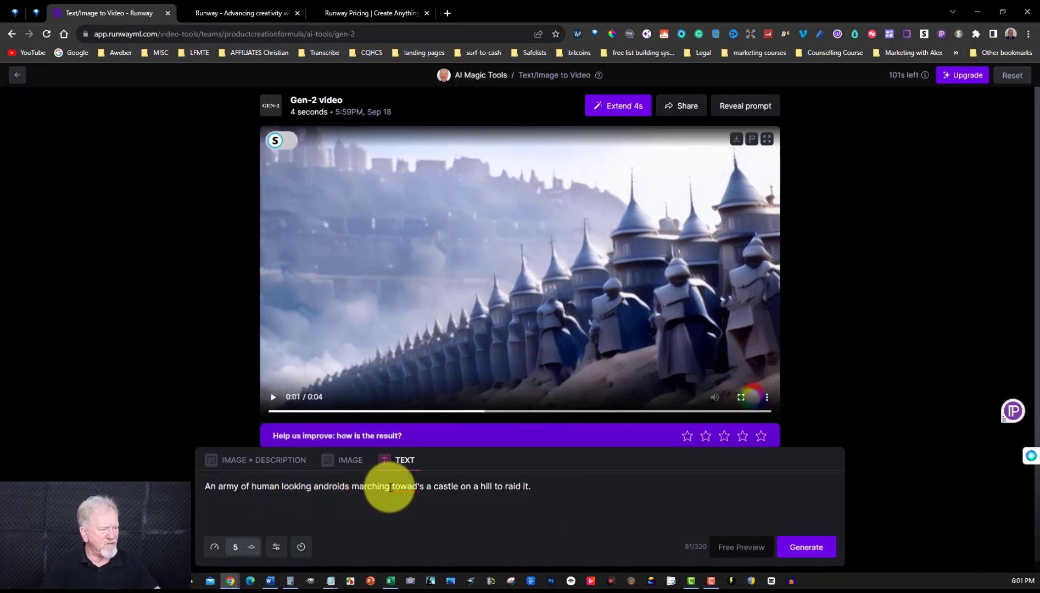
- Insert 'forward' after 'marching', append 'Make He Androids Human Looking', and regenerate
mouse_move(396, 485)
left_click(439, 494)
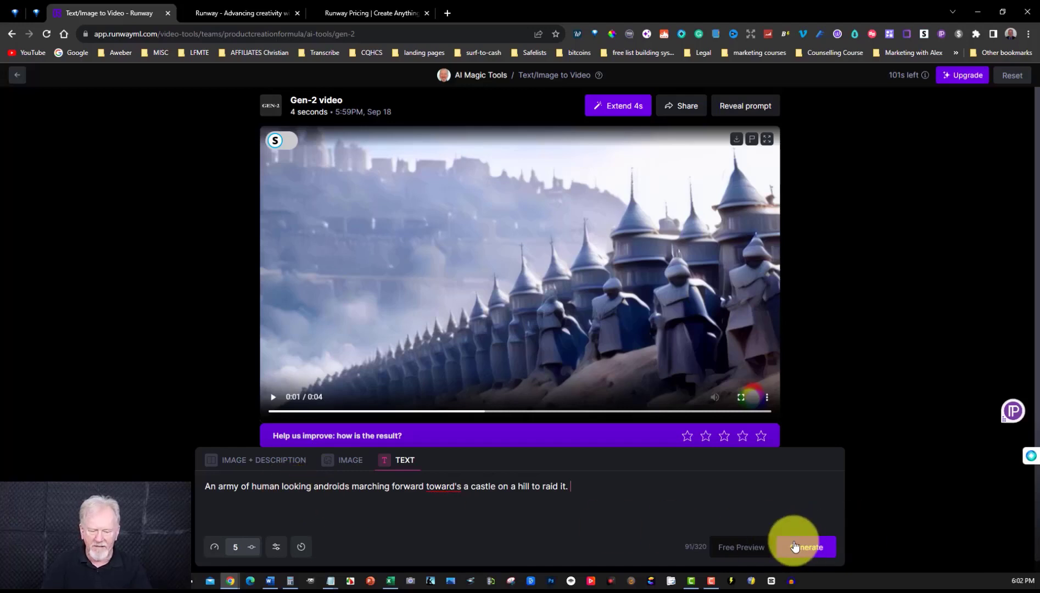
type("Make He Androids Human Looking")
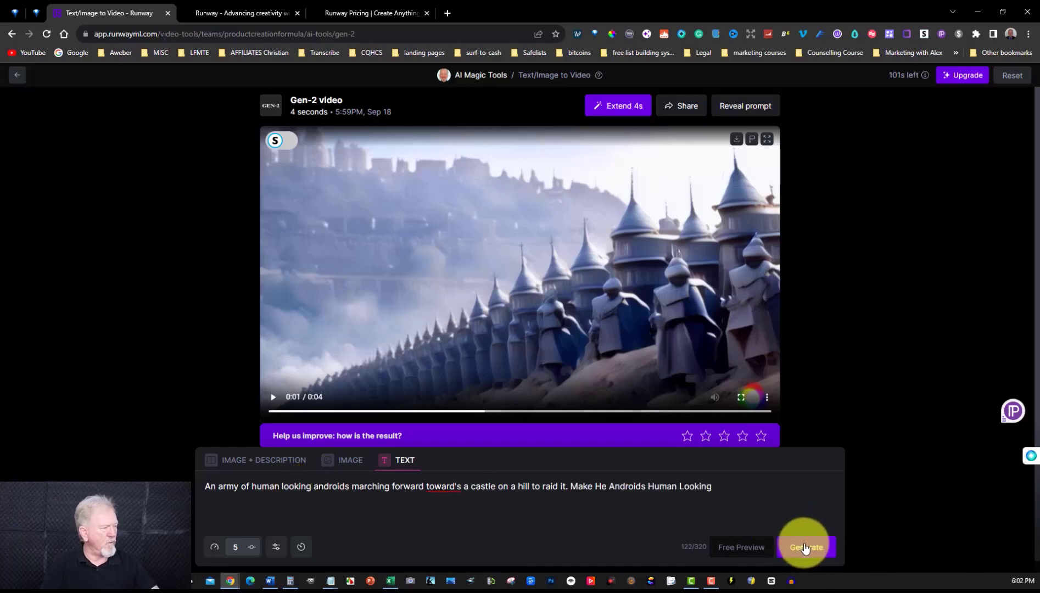
left_click(806, 547)
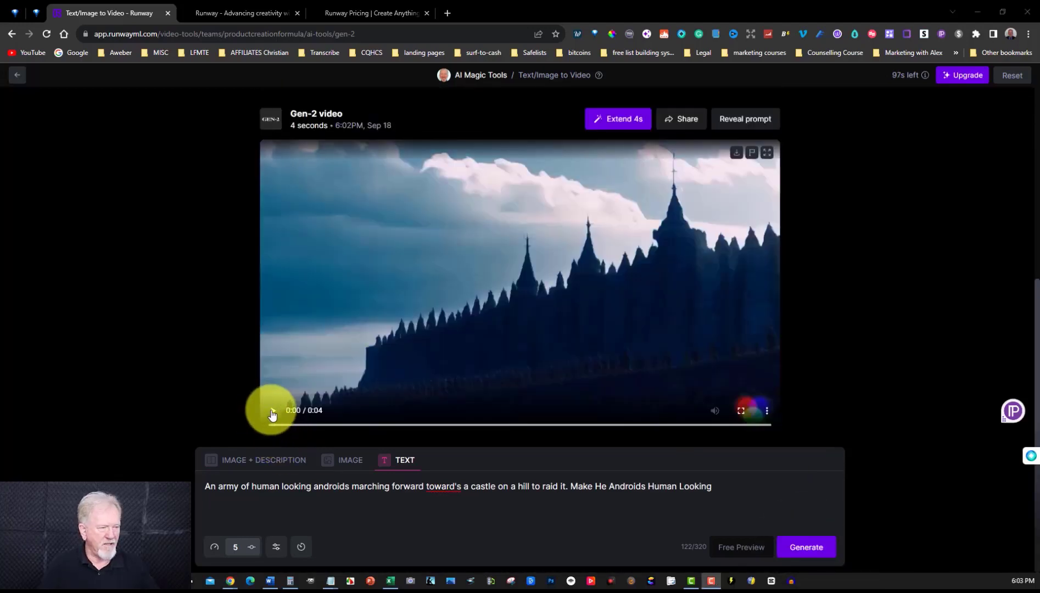
left_click(274, 411)
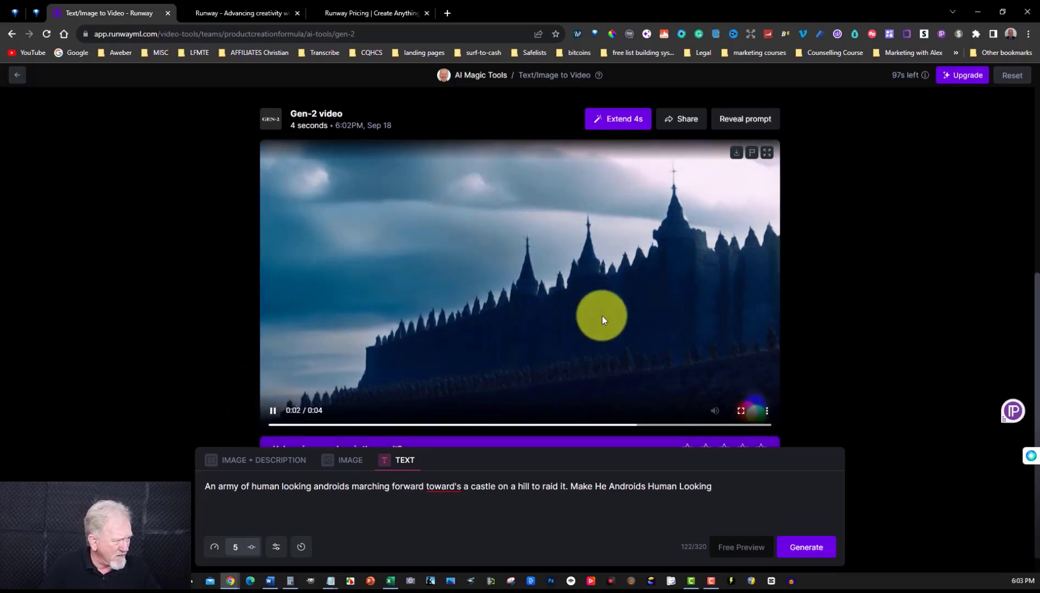
left_click(273, 411)
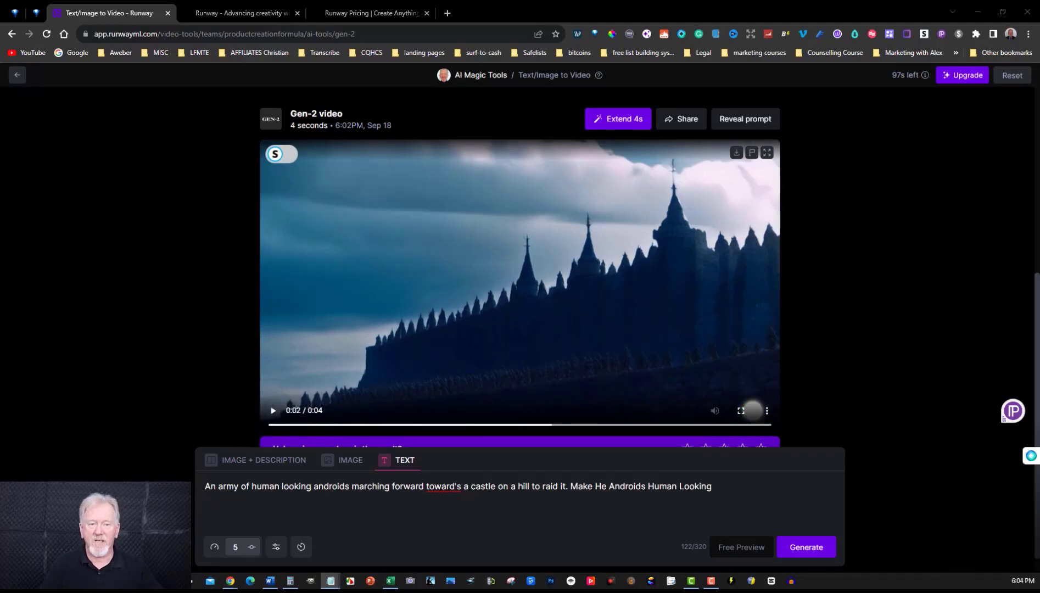
left_click(725, 487)
- Replace the old prompt with the full-body android and hilltop castle description, then generate
key("ctrl+a")
key("BackSpace")
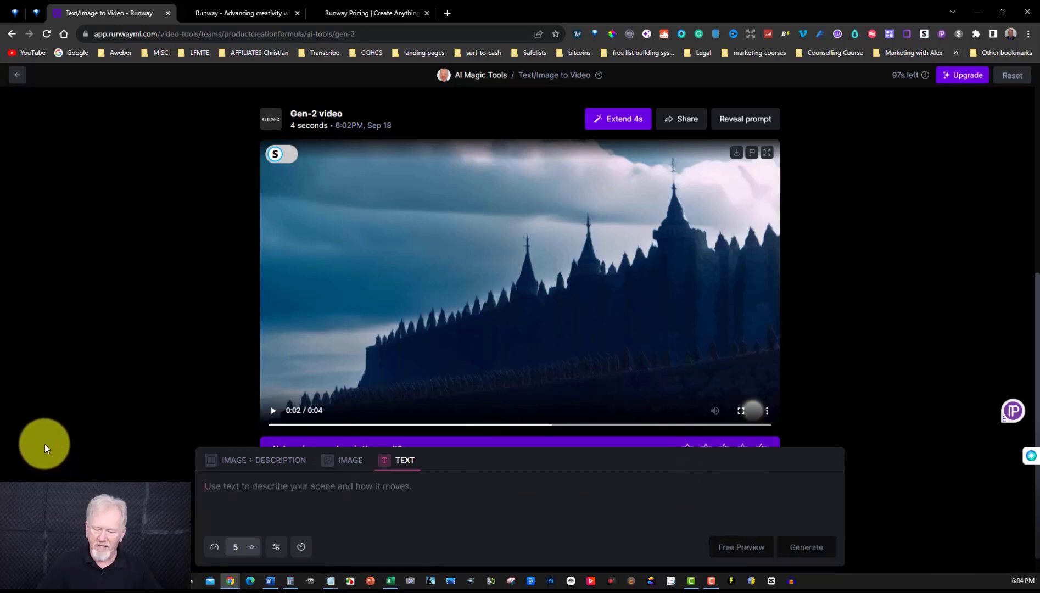
type("A full body human looking android facing the camera. There is a medieval castle seen on a hill in the background, The human looking android quickly turns and looks at the castle.")
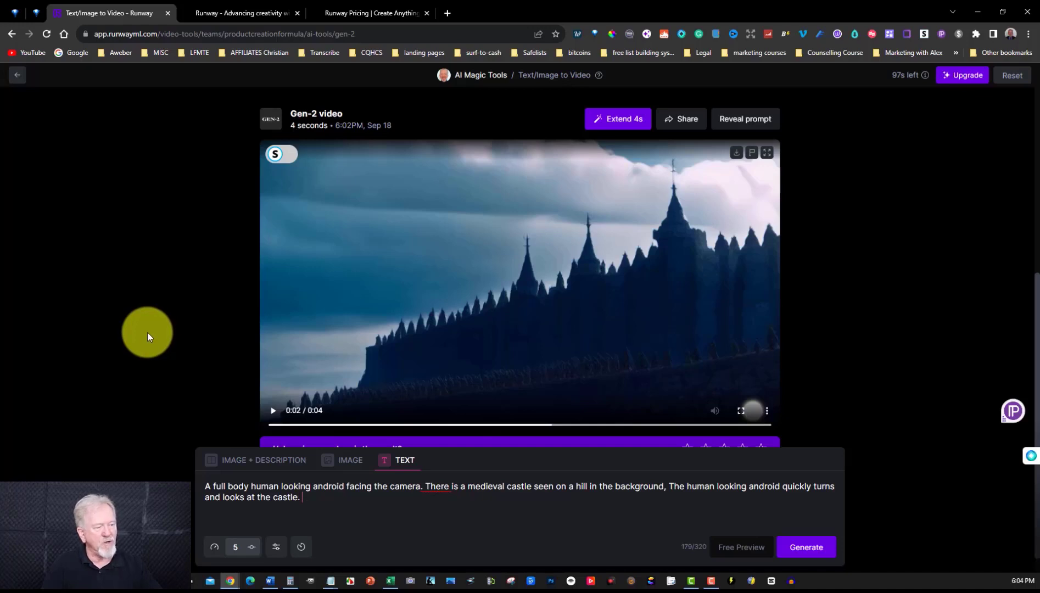
left_click(804, 548)
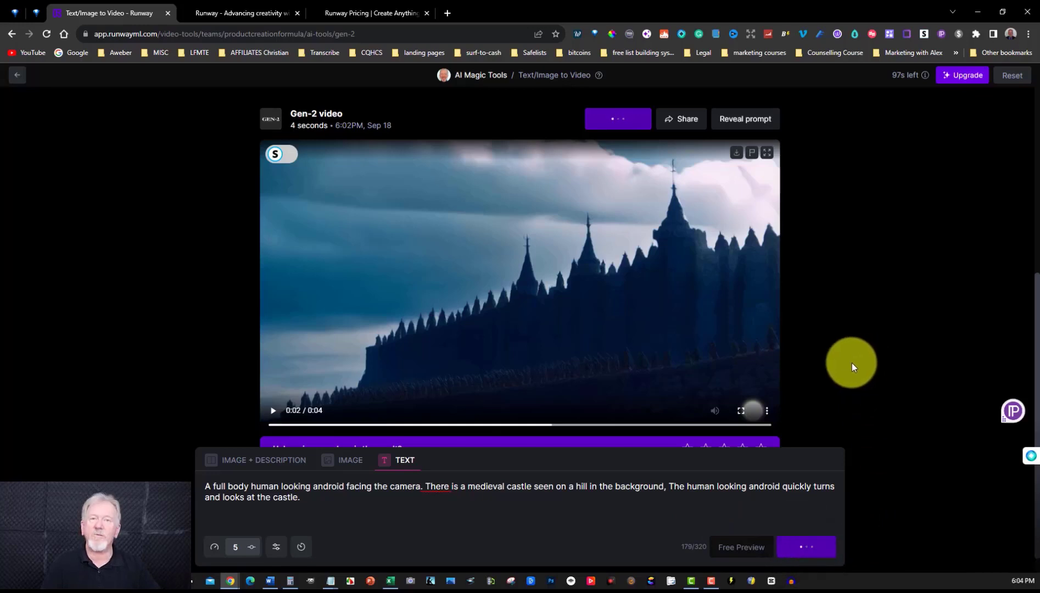
left_click(270, 415)
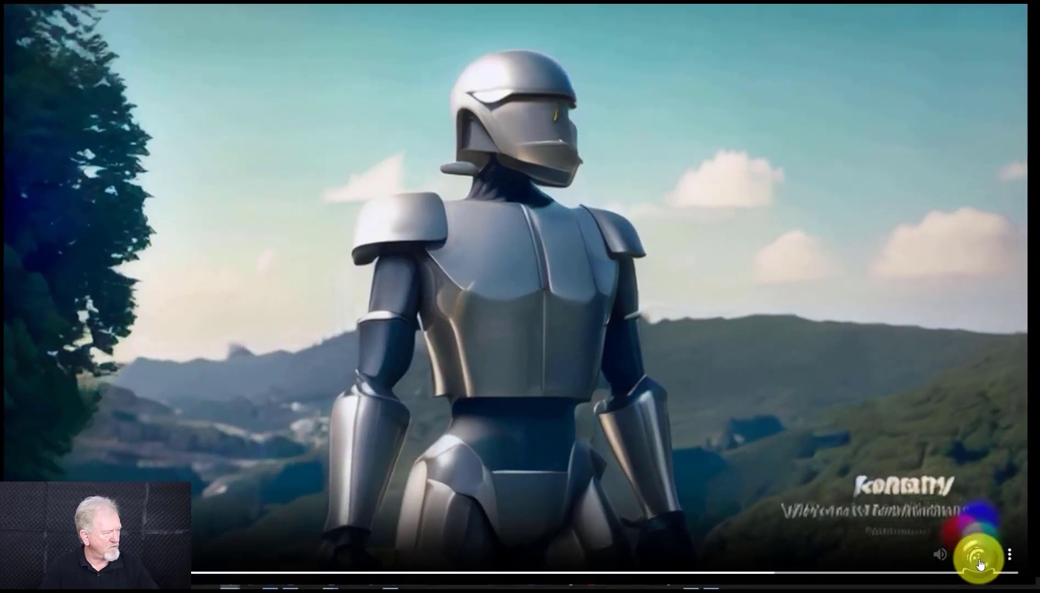
left_click(980, 558)
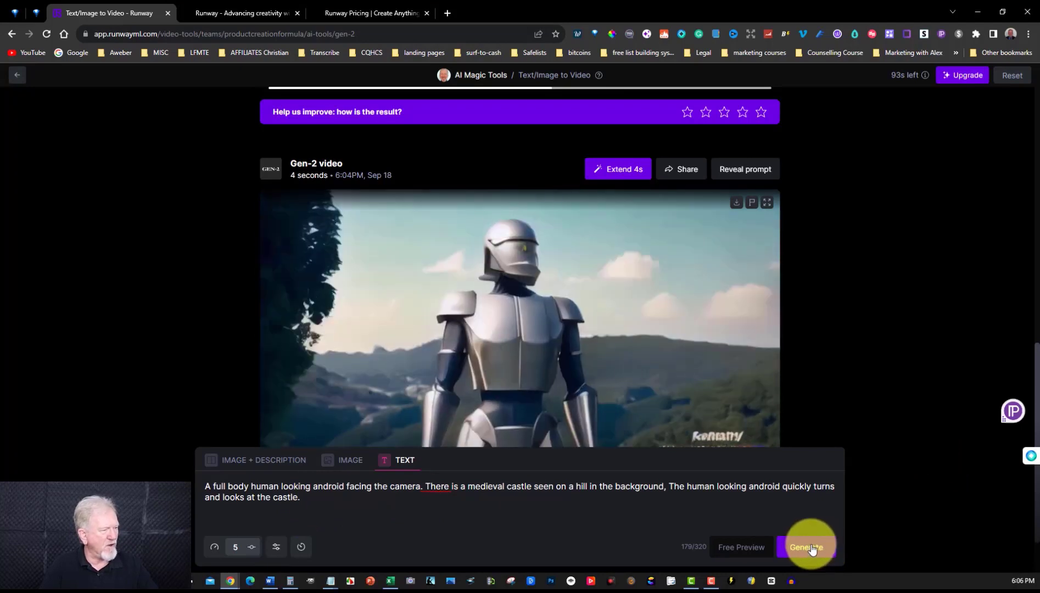
- Regenerate from the same android-and-castle prompt and play the new 4-second result
left_click(812, 548)
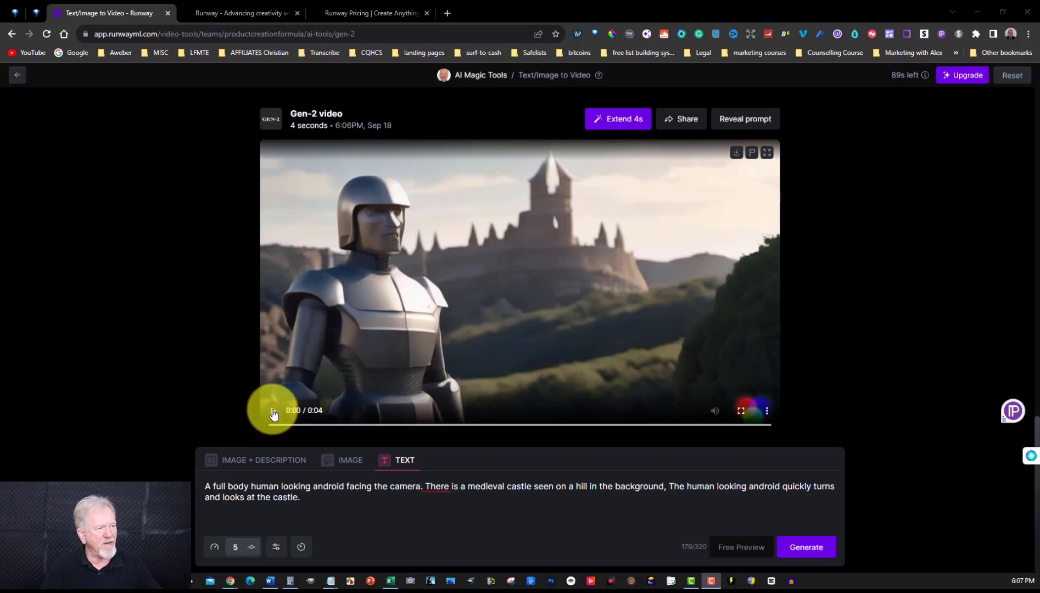
left_click(273, 412)
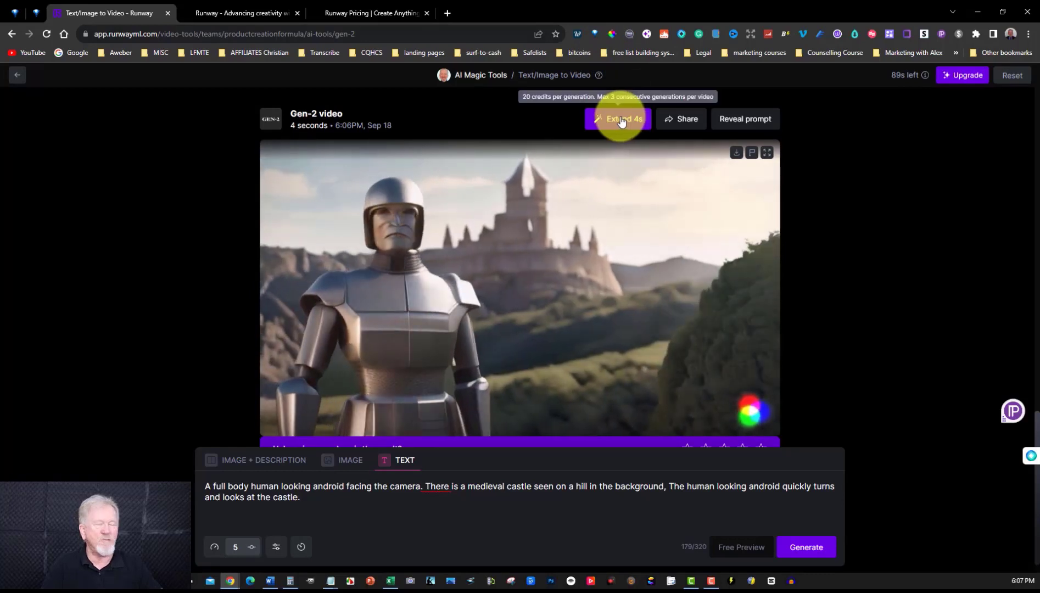
- Extend the armoured android and castle clip by 4s into an 8-second video
left_click(620, 120)
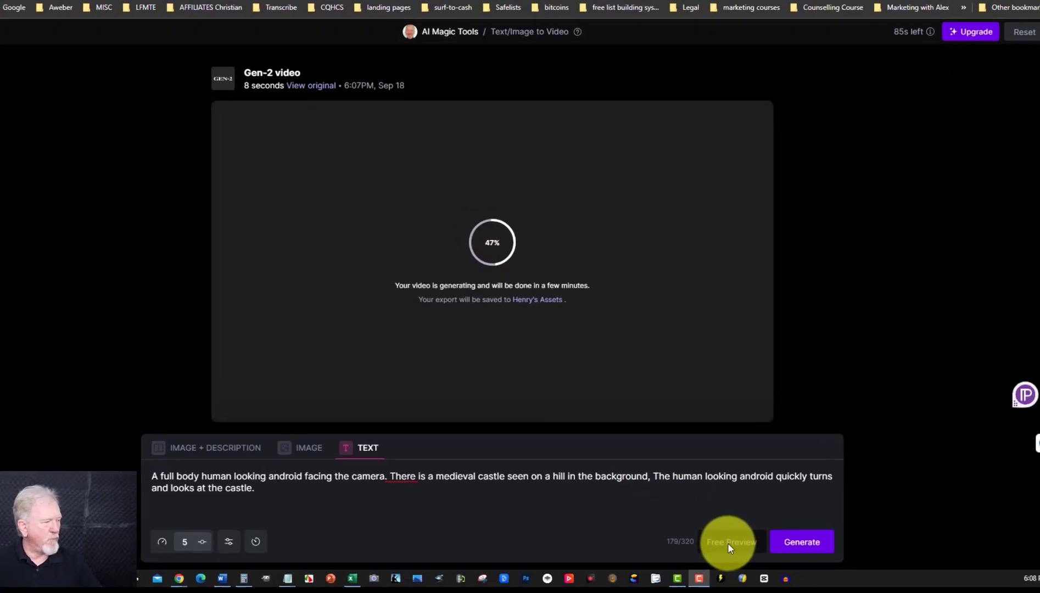
mouse_move(736, 547)
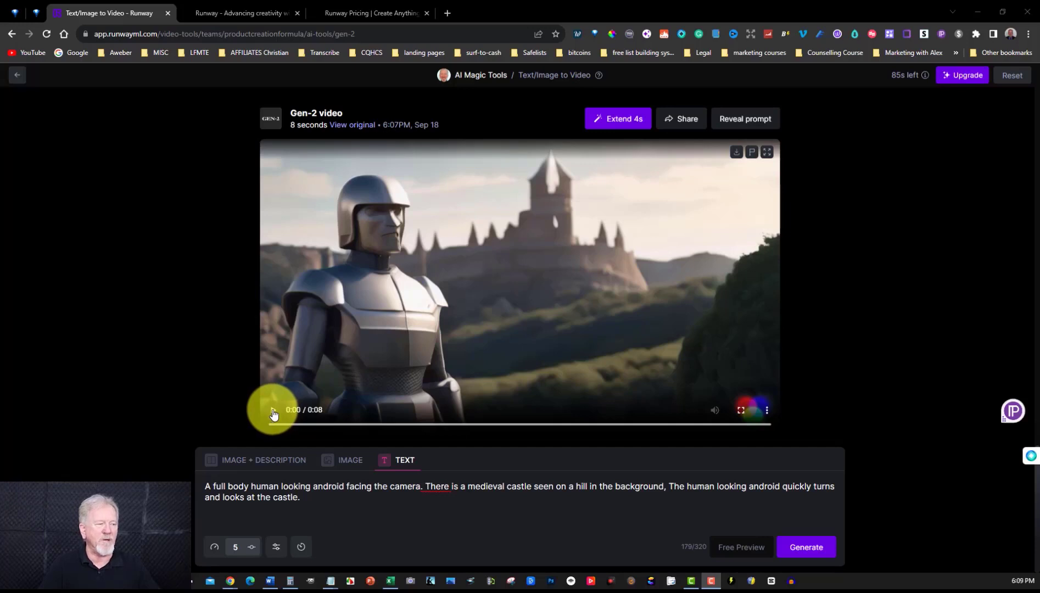
left_click(274, 414)
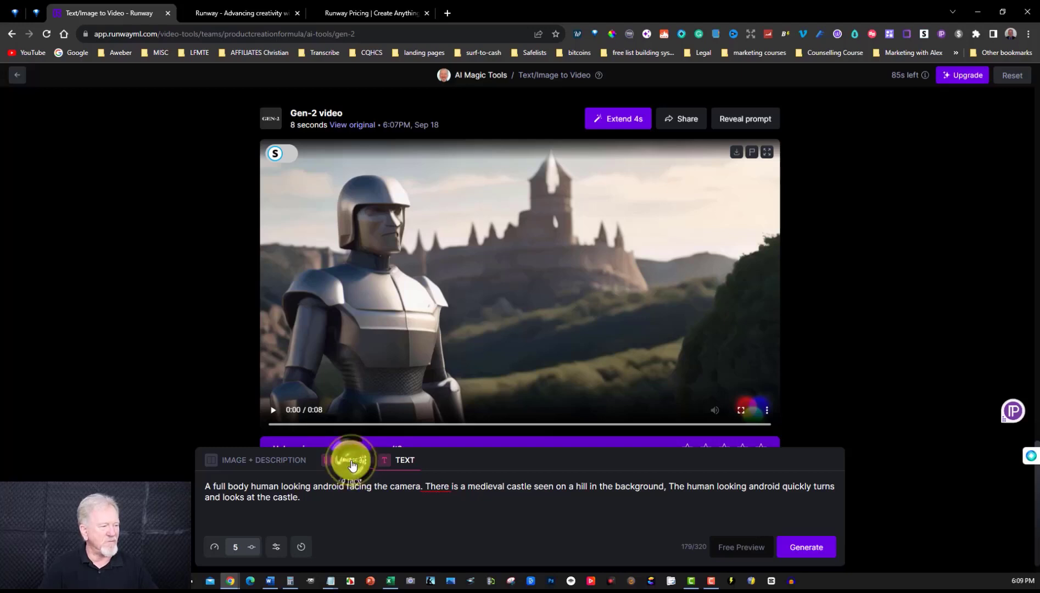
- In IMAGE mode, upload the silver android image and generate a 4-second clip from it
left_click(351, 462)
left_click(501, 507)
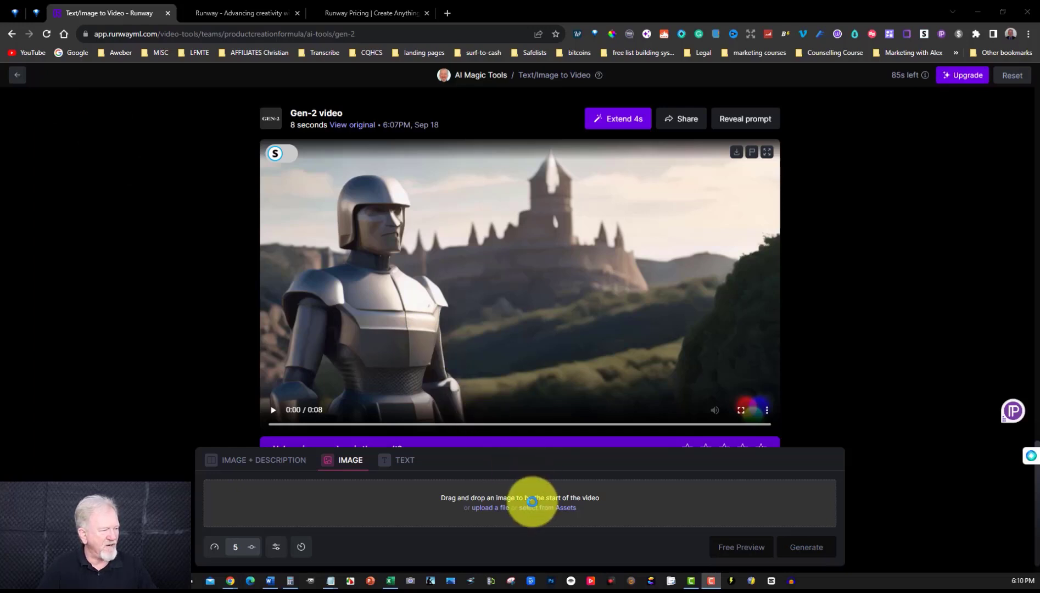
key("Return")
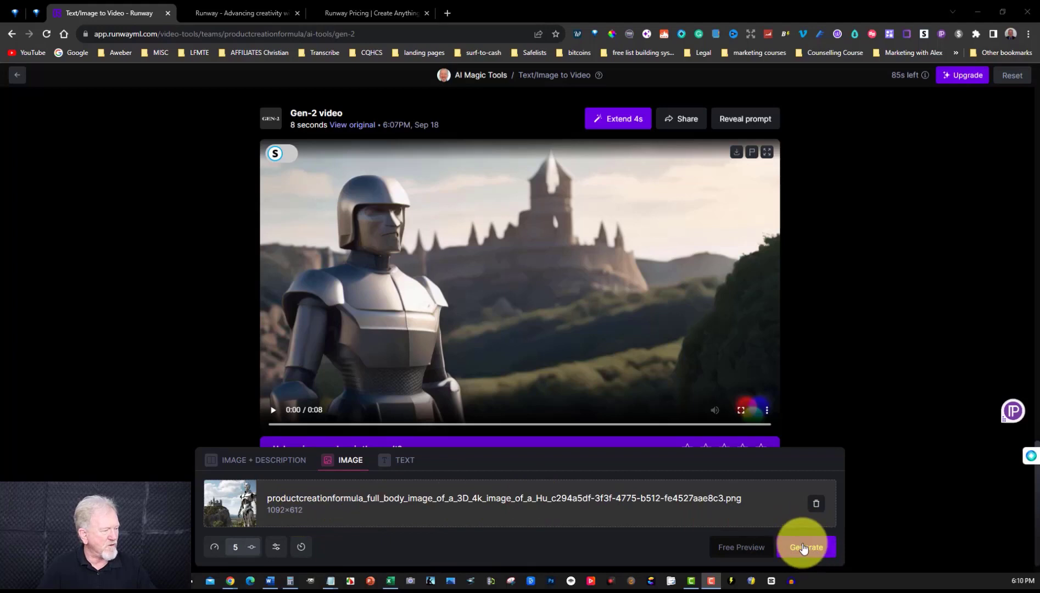
left_click(804, 548)
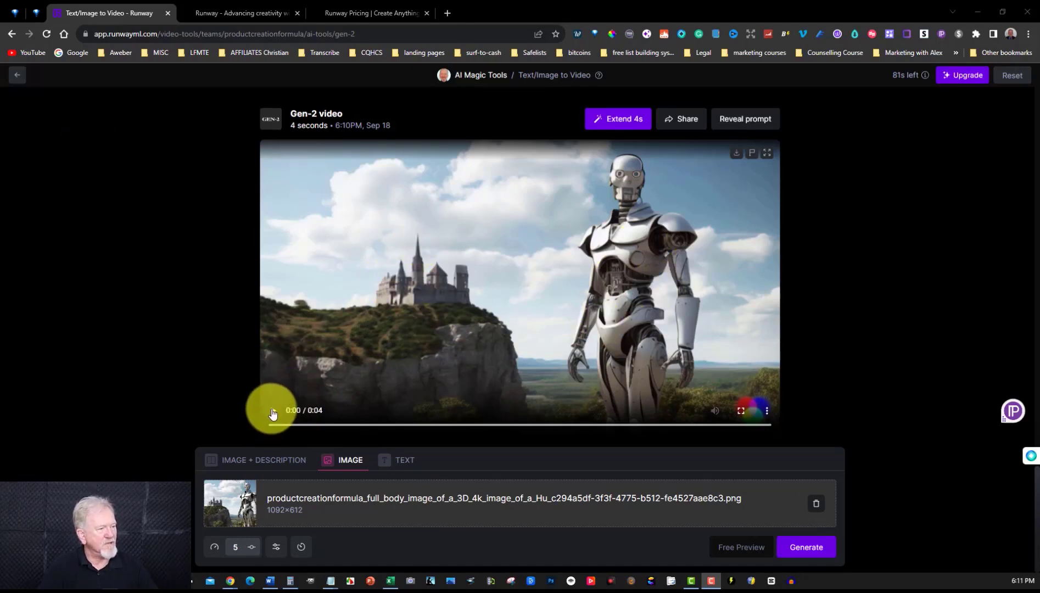
- Review the robot video, then switch to Image + Description mode and select the carried-over prompt
left_click(273, 413)
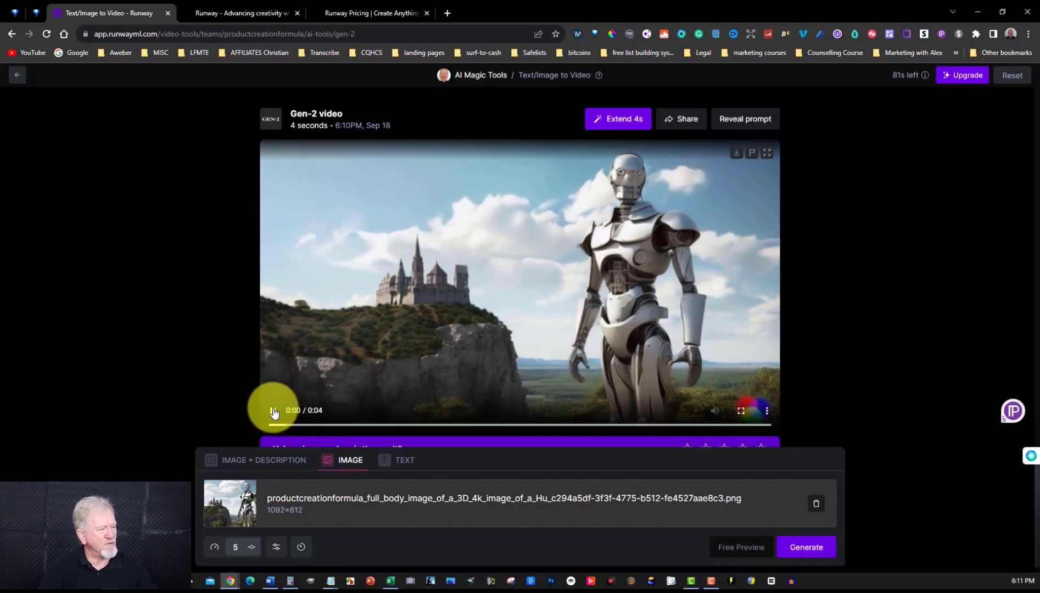
left_click(273, 413)
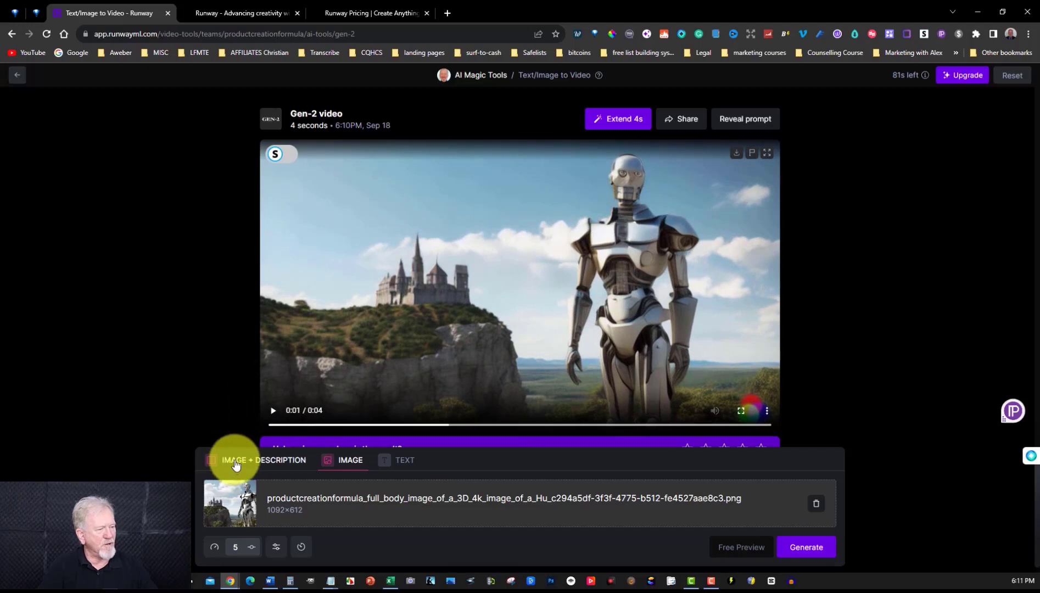
left_click(235, 463)
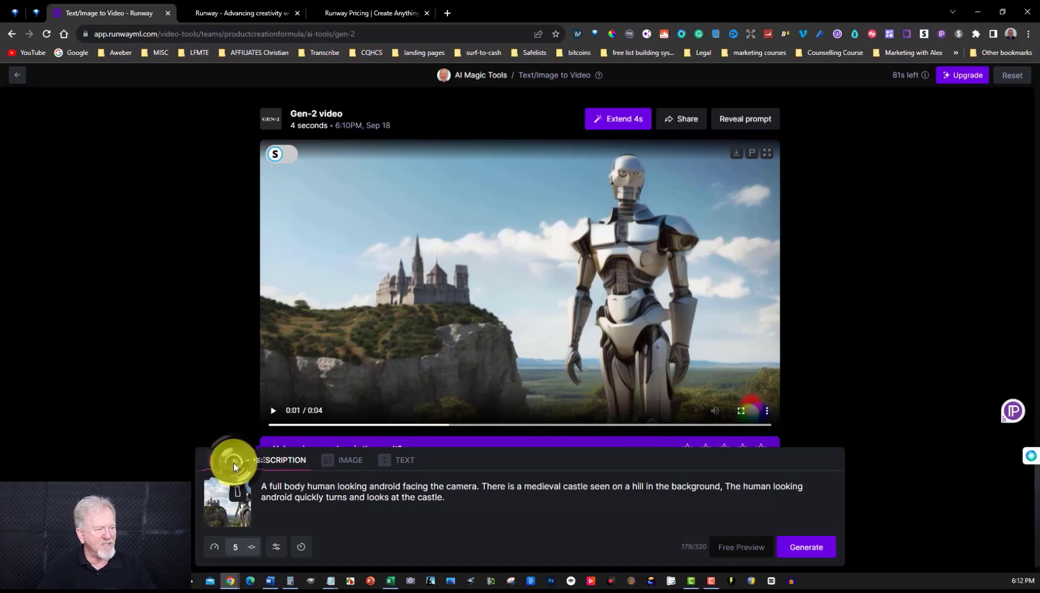
left_click_drag(464, 497, 230, 504)
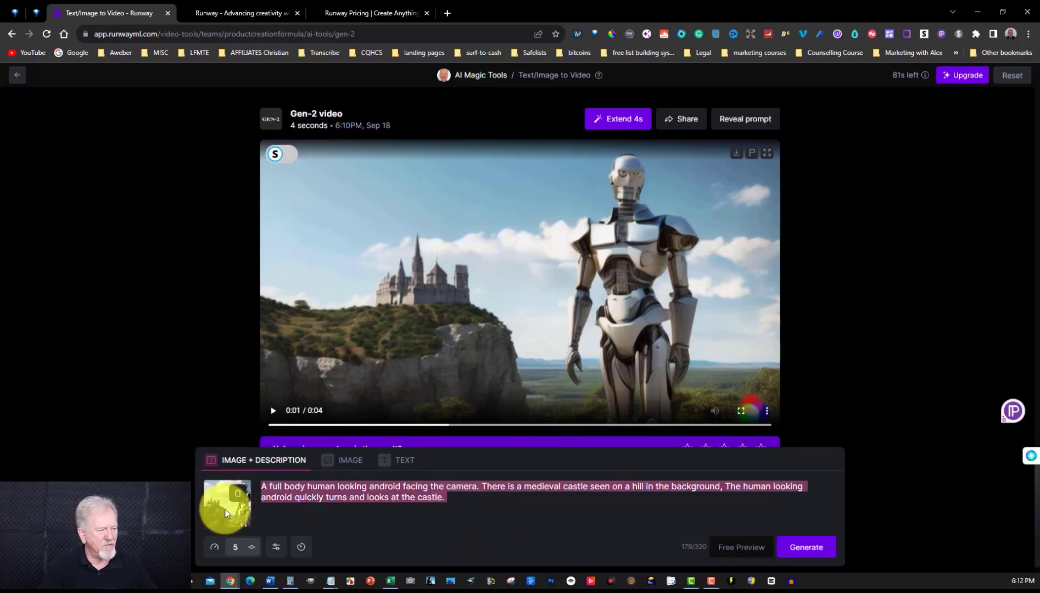
- Replace the prompt with 'The robot looks around at the castle' and generate the 4-second clip
left_click(224, 514)
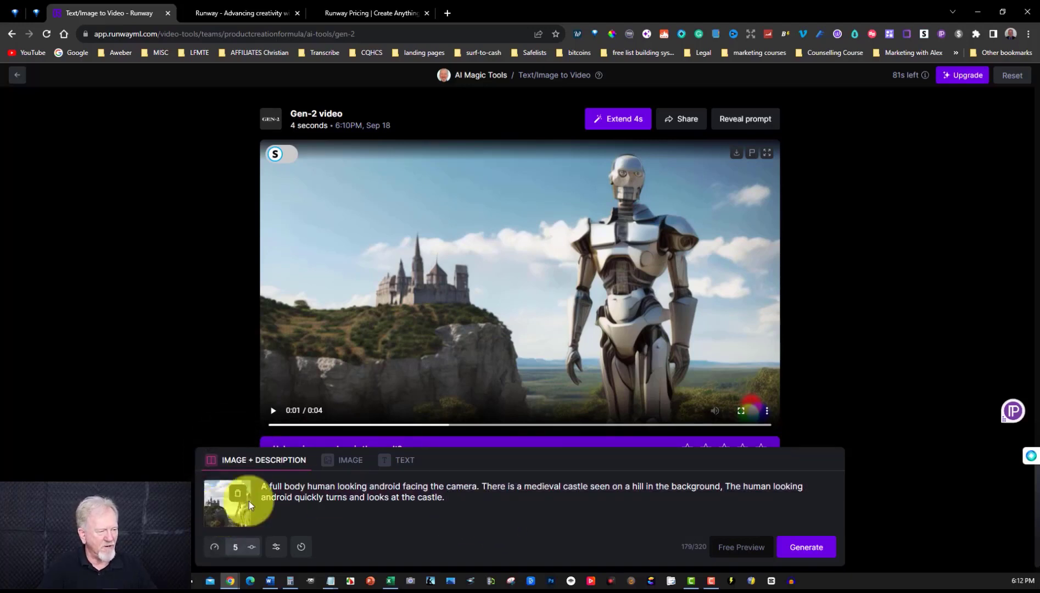
key("ctrl+a")
key("BackSpace")
type("The")
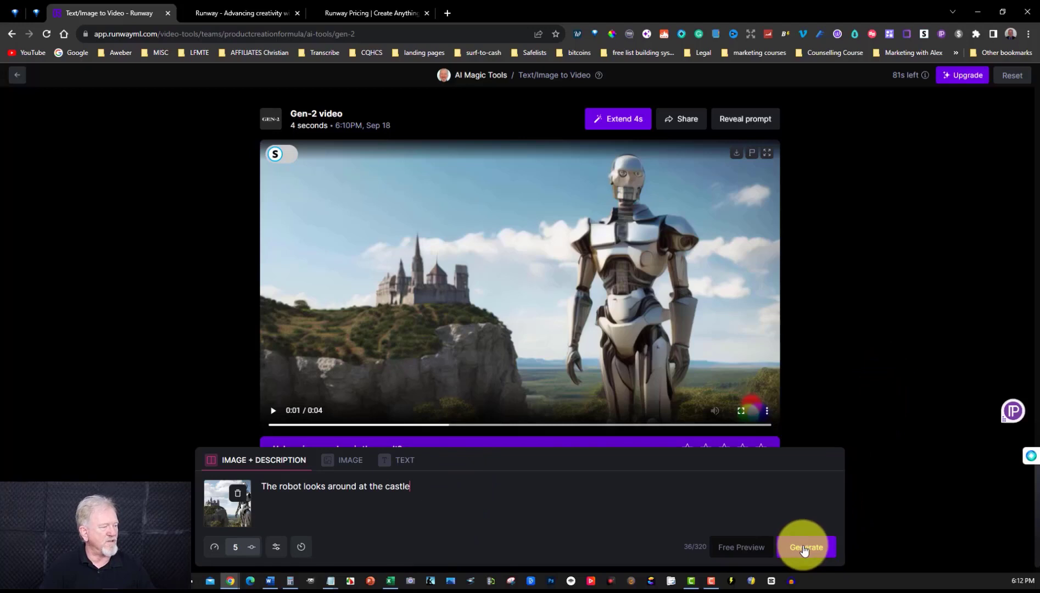
left_click(805, 550)
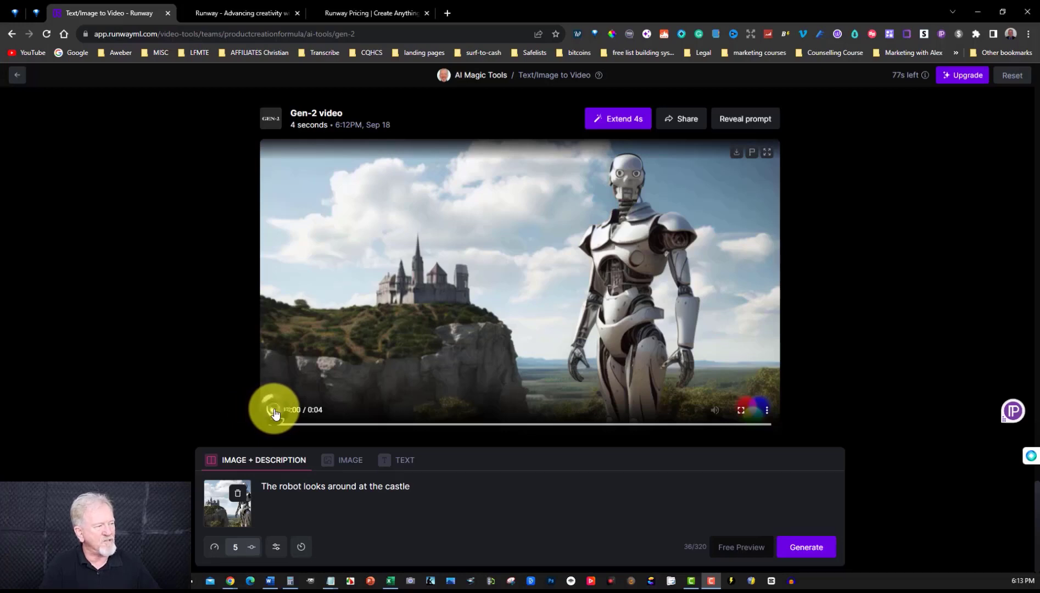
left_click(273, 411)
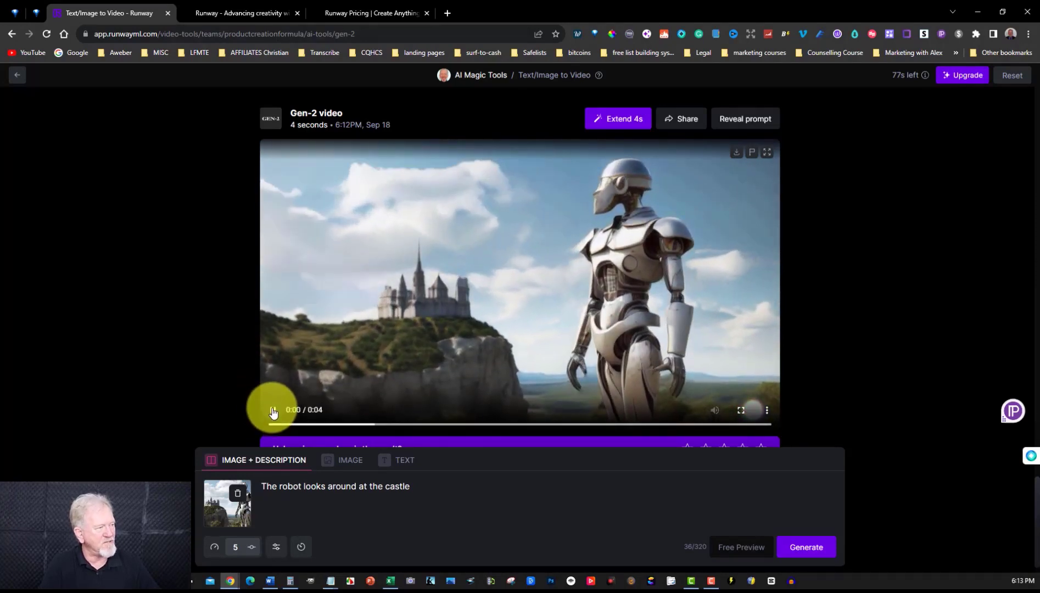
left_click(273, 411)
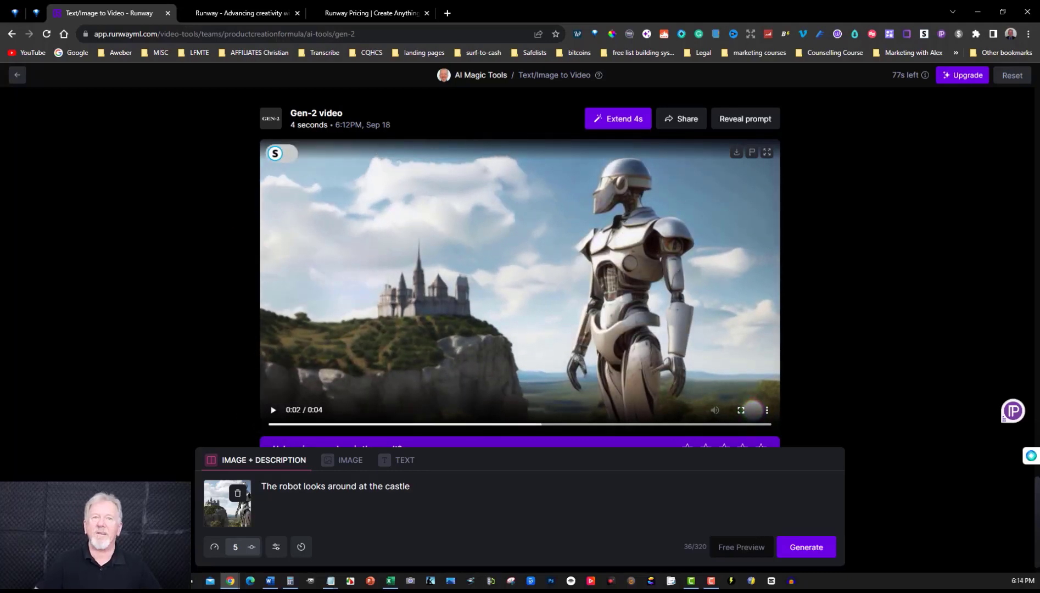